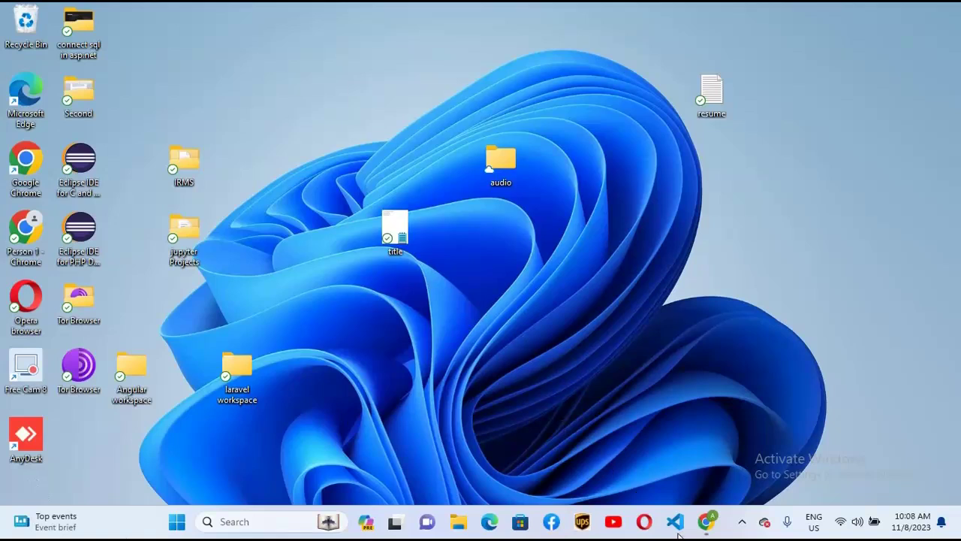
# - In Chrome, search Google for 'office customization tool'
pyautogui.click(704, 521)
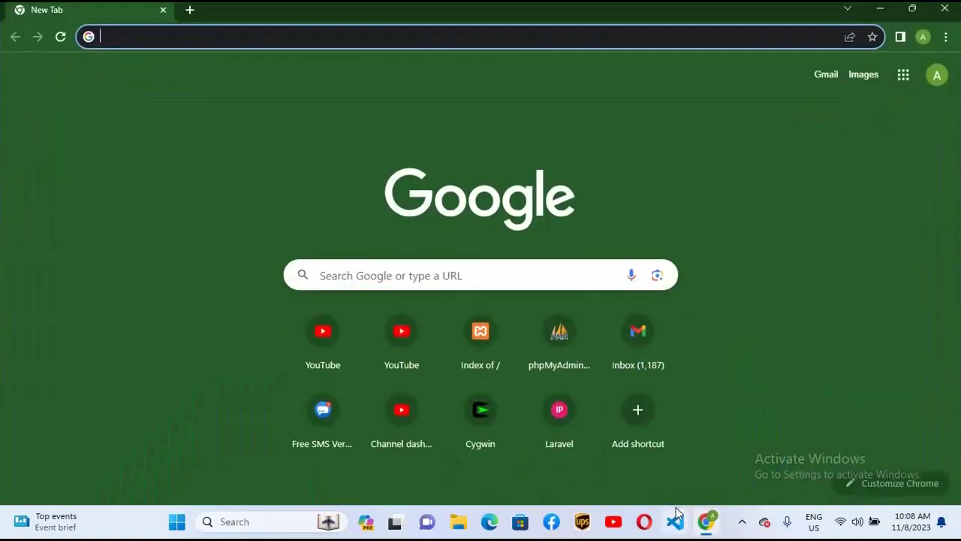
pyautogui.write('of')
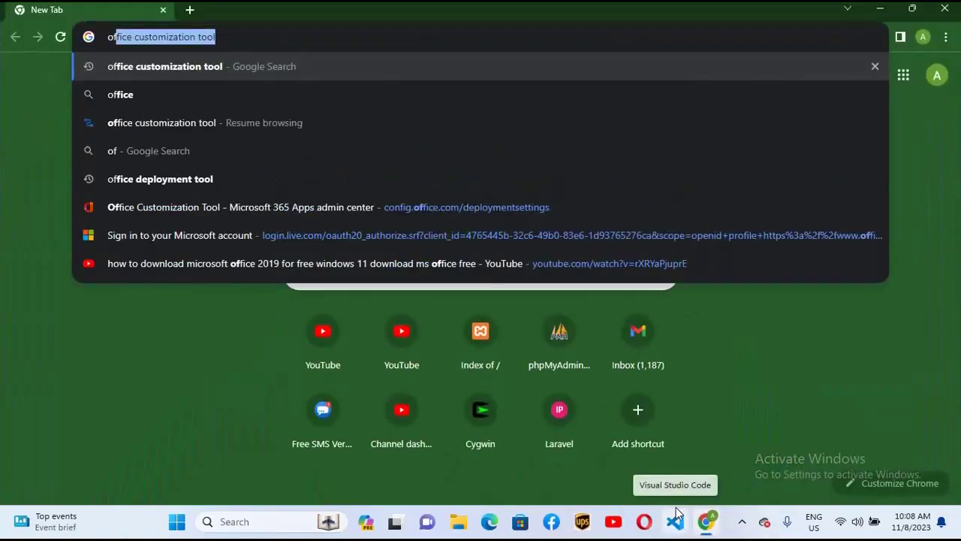
pyautogui.write('fice customization tool')
pyautogui.press('Return')
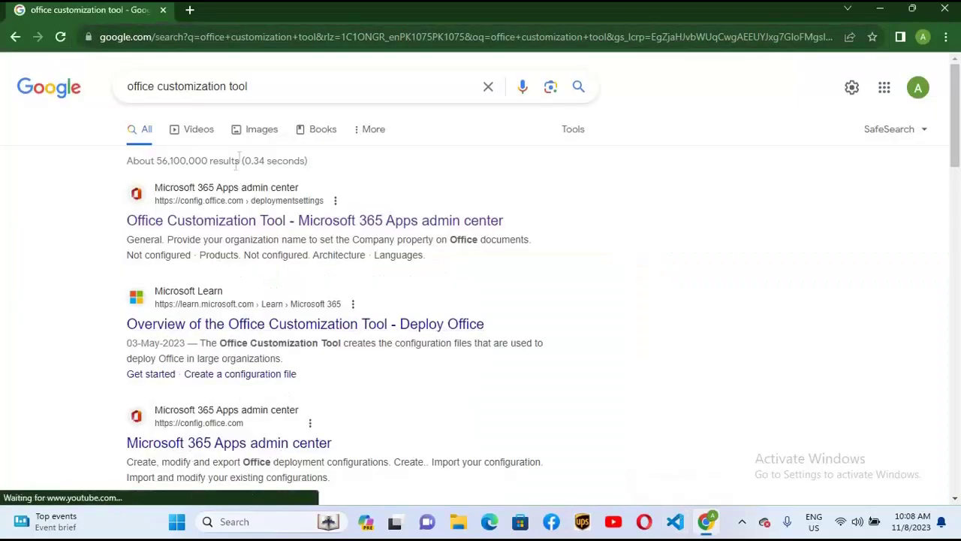
# - On config.office.com, choose Project Professional 2019 Volume License from the Project products dropdown
pyautogui.click(242, 223)
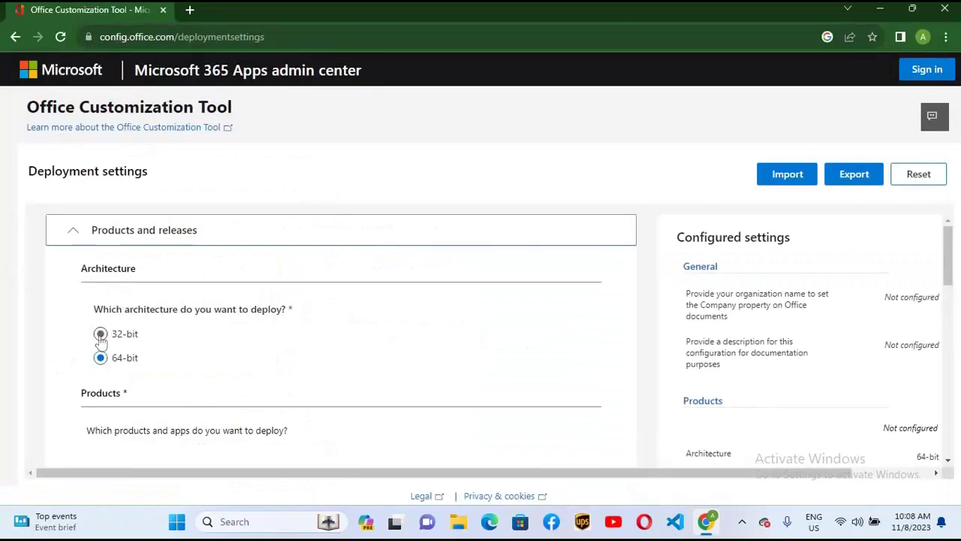
pyautogui.scroll(-1, 168, 343)
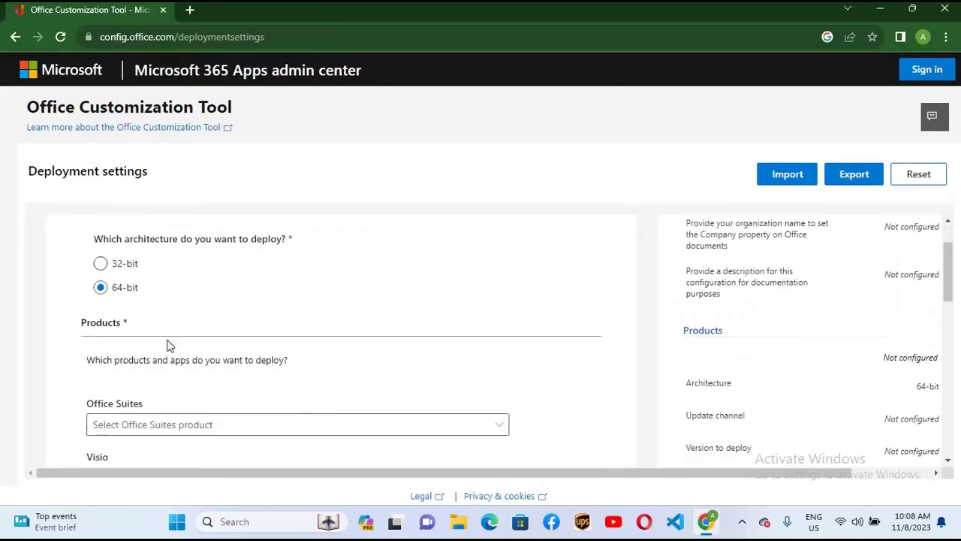
pyautogui.scroll(-2, 168, 343)
pyautogui.scroll(-1, 328, 447)
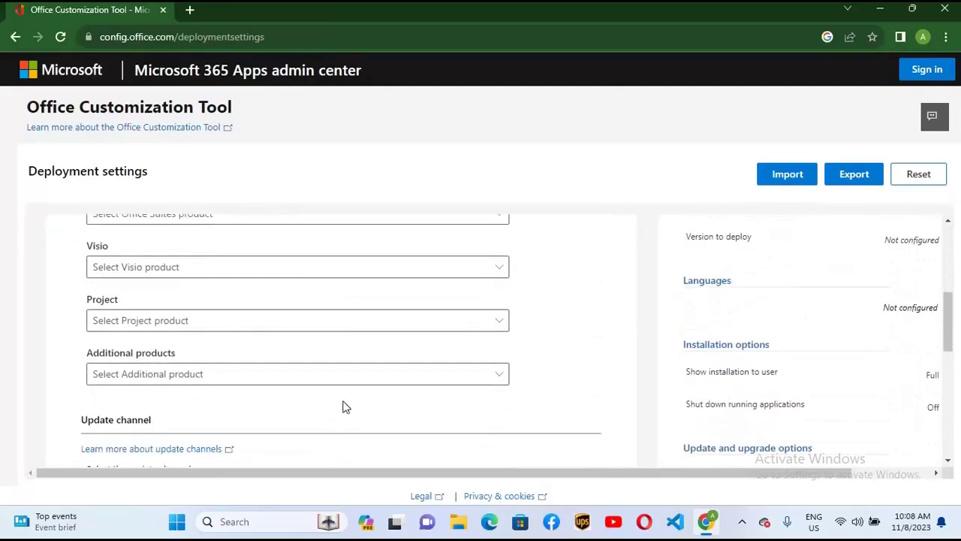
pyautogui.click(483, 328)
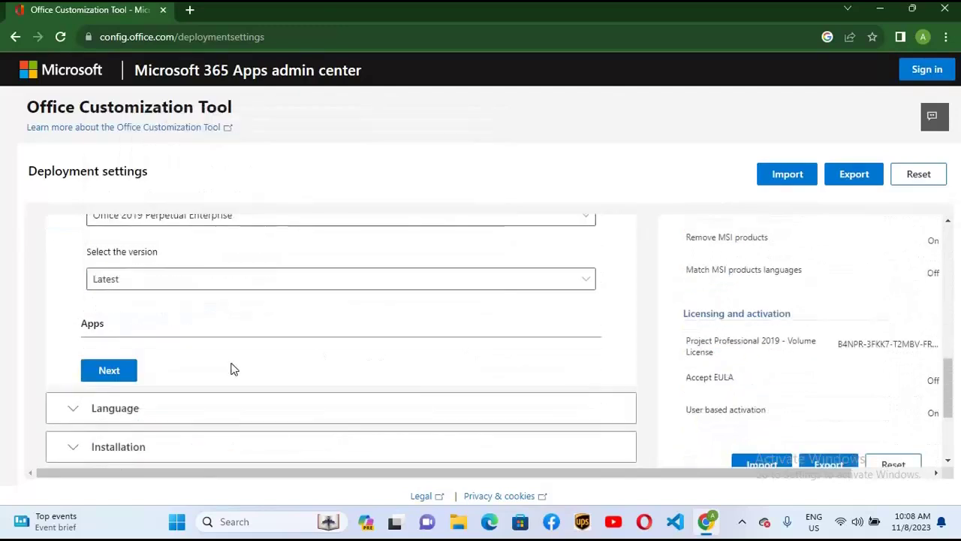
# - Set English (United States) as the primary language
pyautogui.click(124, 378)
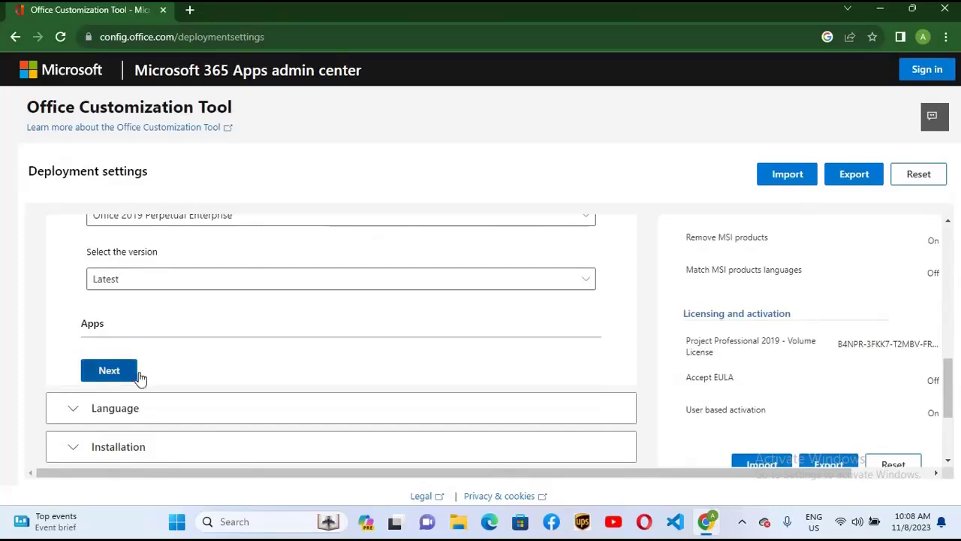
pyautogui.click(484, 385)
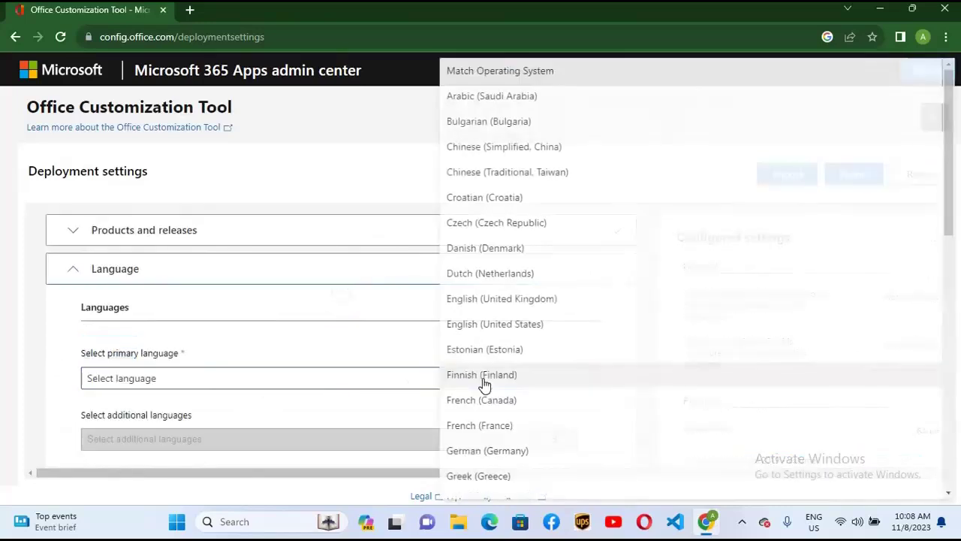
pyautogui.click(469, 331)
pyautogui.scroll(-5, 103, 335)
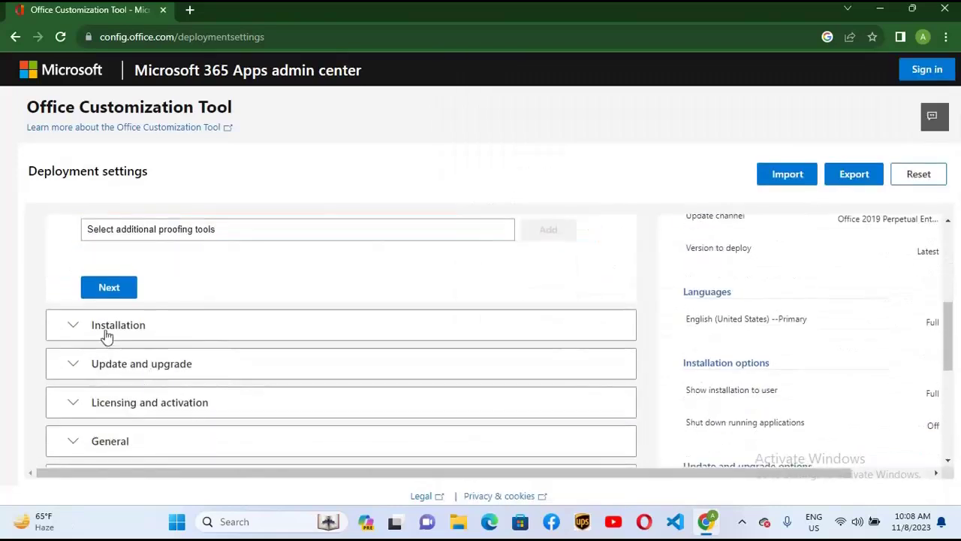
# - Turn off removal of existing MSI versions of Office in the update settings
pyautogui.click(108, 288)
pyautogui.scroll(-2, 263, 340)
pyautogui.scroll(-1, 262, 340)
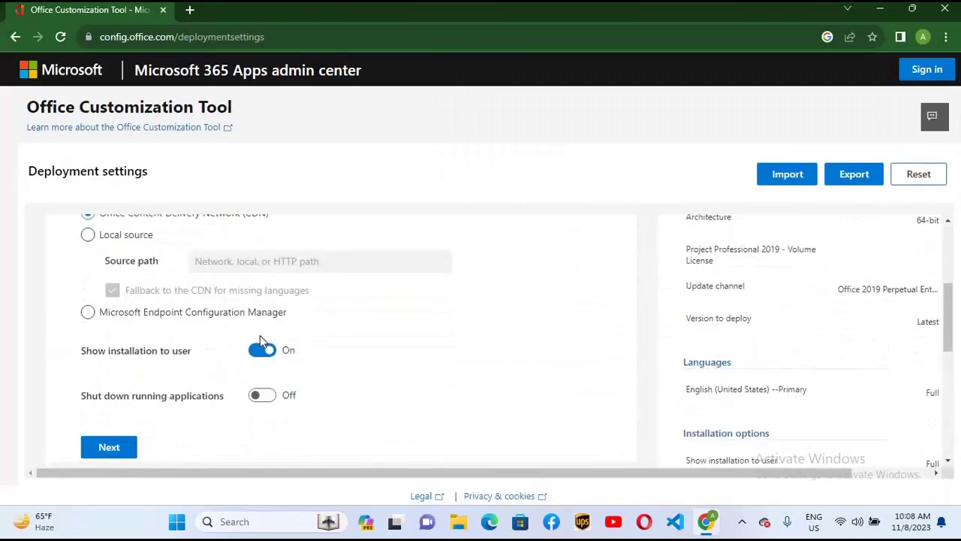
pyautogui.click(111, 451)
pyautogui.scroll(-2, 288, 381)
pyautogui.scroll(-2, 288, 380)
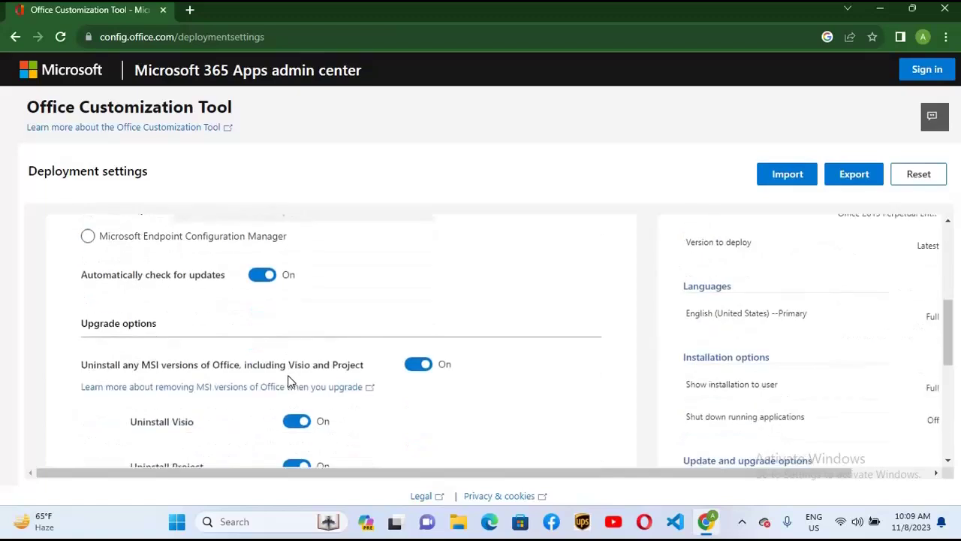
pyautogui.scroll(-1, 287, 380)
pyautogui.click(419, 294)
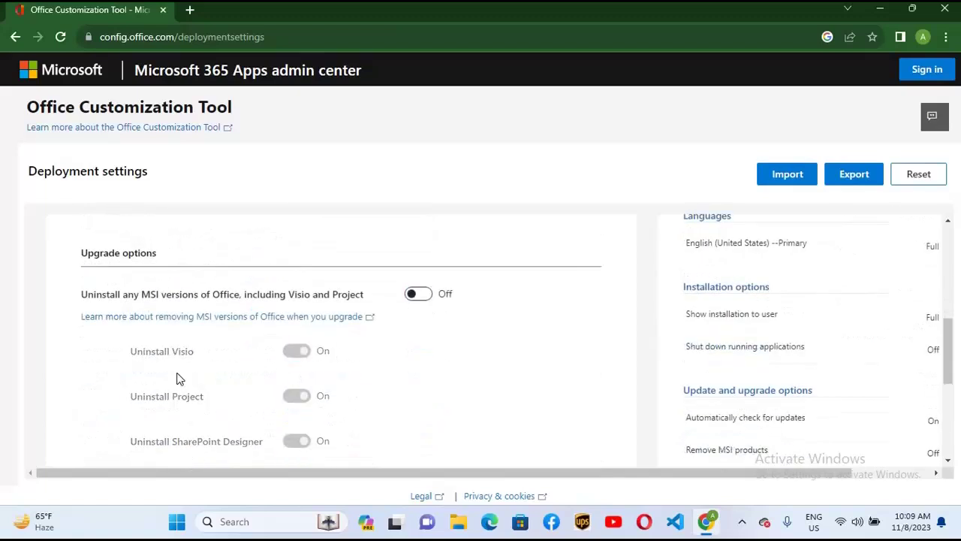
pyautogui.scroll(-3, 179, 379)
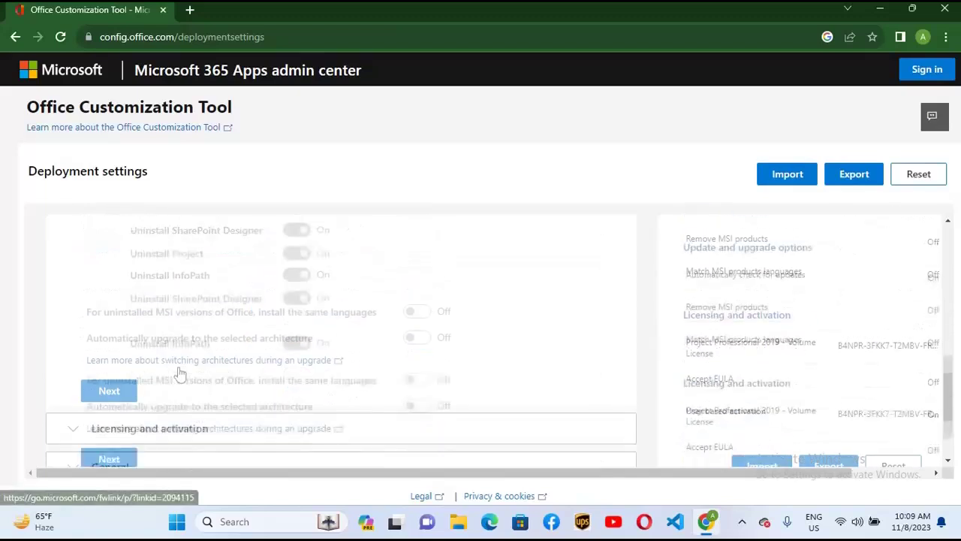
# - Accept the Licensing, General and Application preferences defaults and finish the configuration
pyautogui.click(117, 391)
pyautogui.scroll(-1, 221, 361)
pyautogui.scroll(-2, 221, 360)
pyautogui.scroll(1, 220, 353)
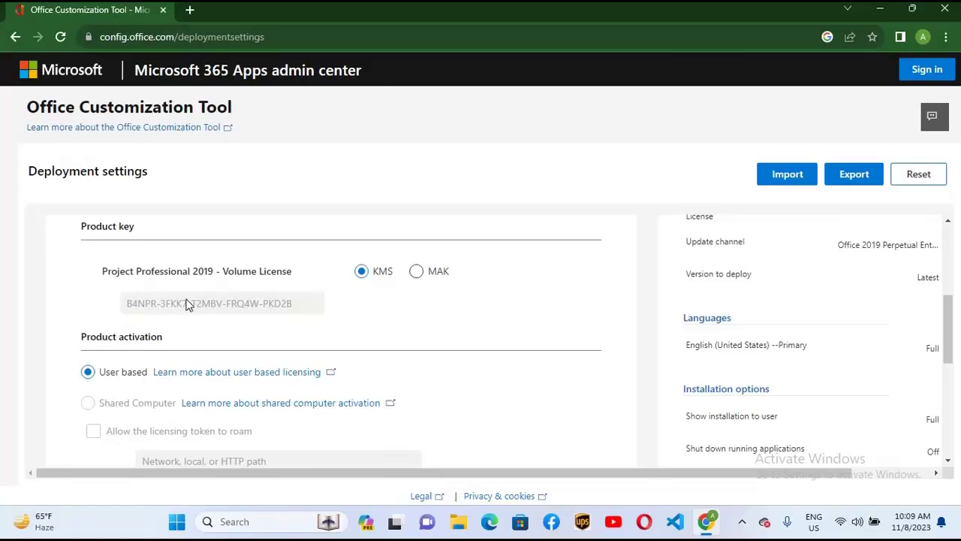
pyautogui.scroll(-1, 188, 304)
pyautogui.scroll(-2, 188, 303)
pyautogui.click(119, 337)
pyautogui.click(115, 330)
pyautogui.scroll(-2, 306, 286)
pyautogui.scroll(-10, 306, 286)
pyautogui.click(109, 455)
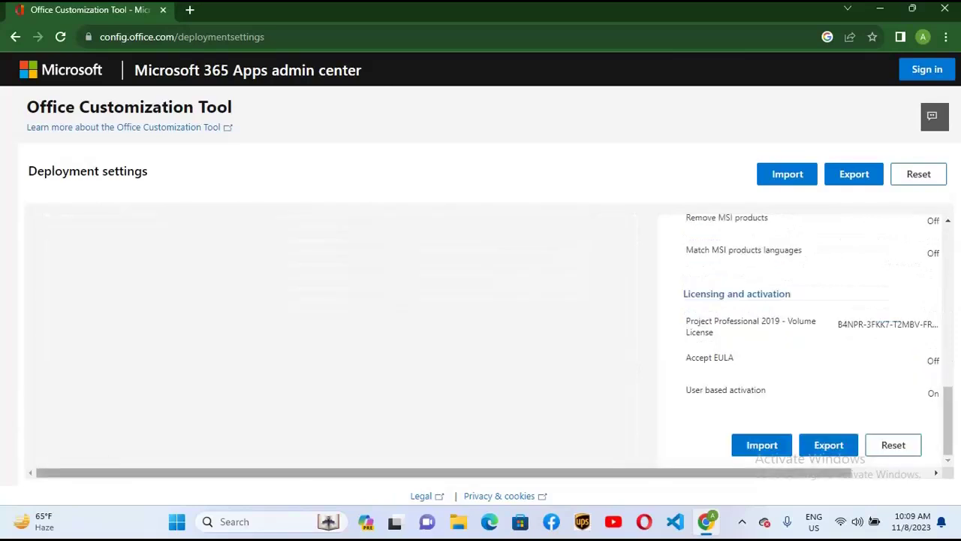
# - Accept the license agreement and download the settings as Configuration.xml
pyautogui.click(828, 447)
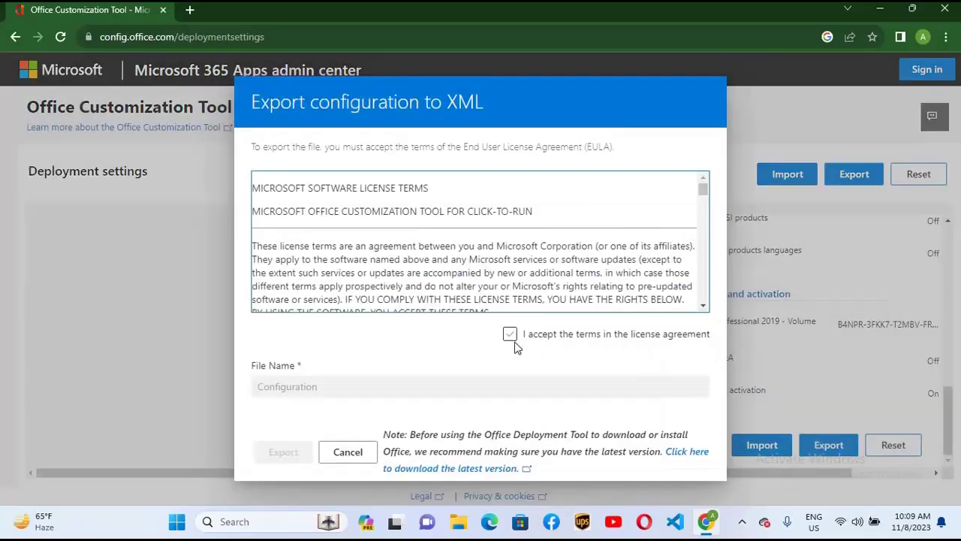
pyautogui.click(511, 335)
pyautogui.click(275, 456)
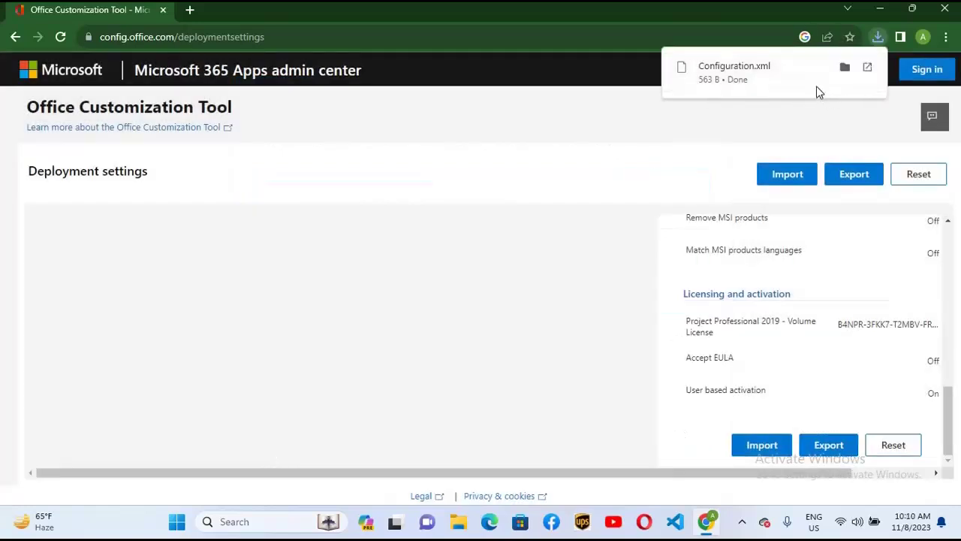
pyautogui.click(189, 9)
# - Download the Office Deployment Tool from Microsoft's download page
pyautogui.write('of')
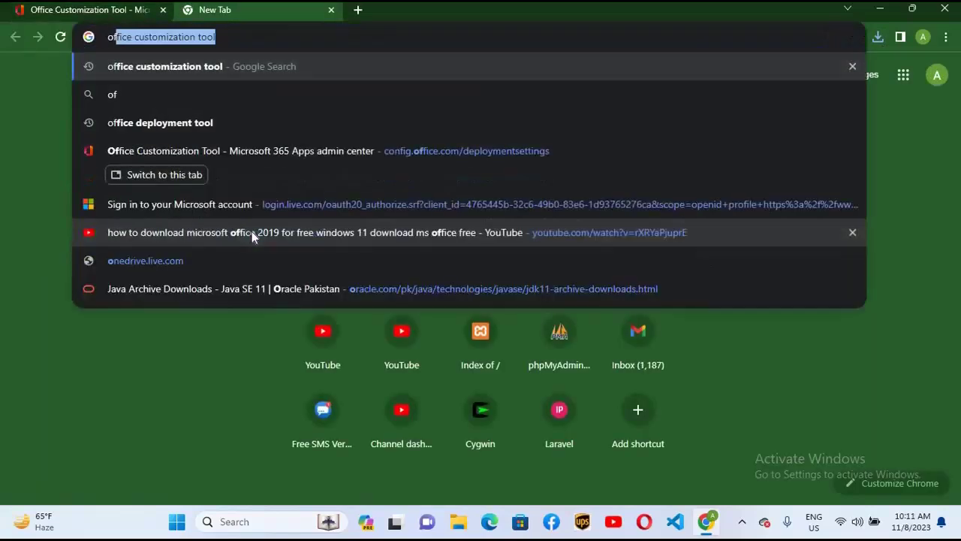
pyautogui.write('fice de')
pyautogui.press('Down')
pyautogui.press('Return')
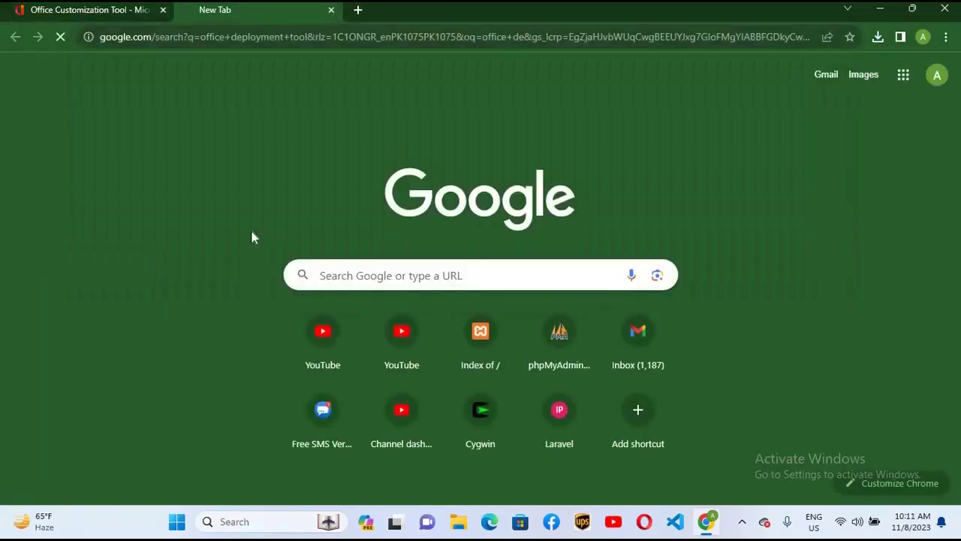
pyautogui.click(202, 222)
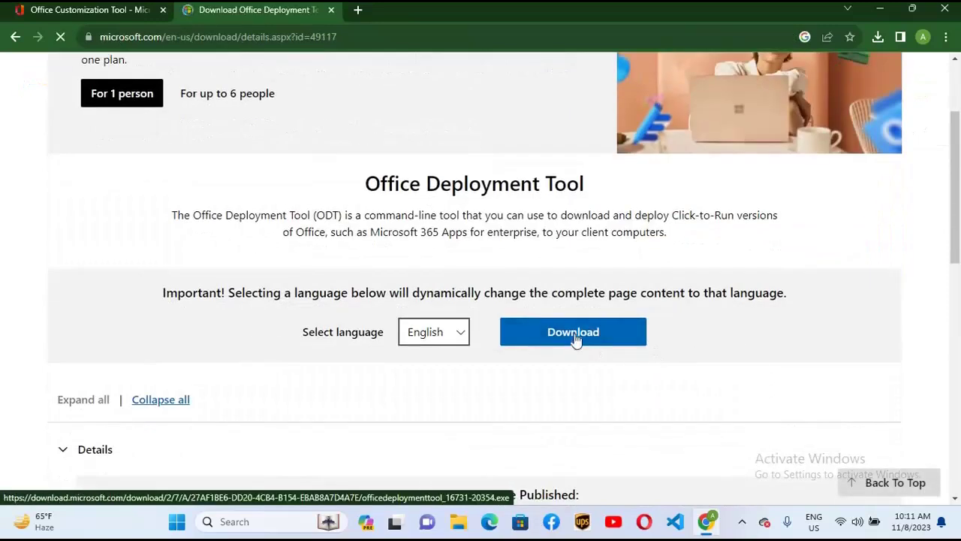
pyautogui.click(575, 333)
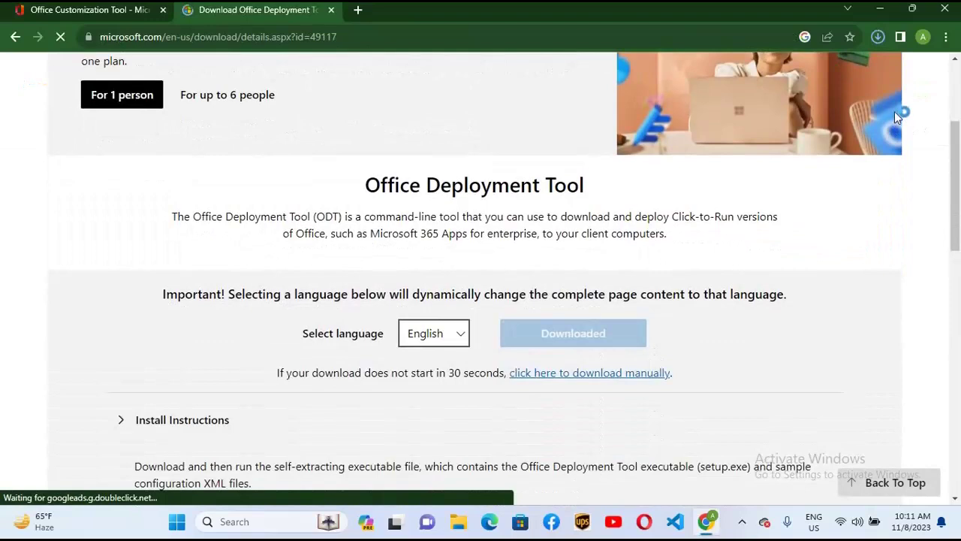
# - In Downloads, create a 'project 2019' folder and select Configuration.xml plus the deployment tool installer
pyautogui.click(878, 36)
pyautogui.click(845, 134)
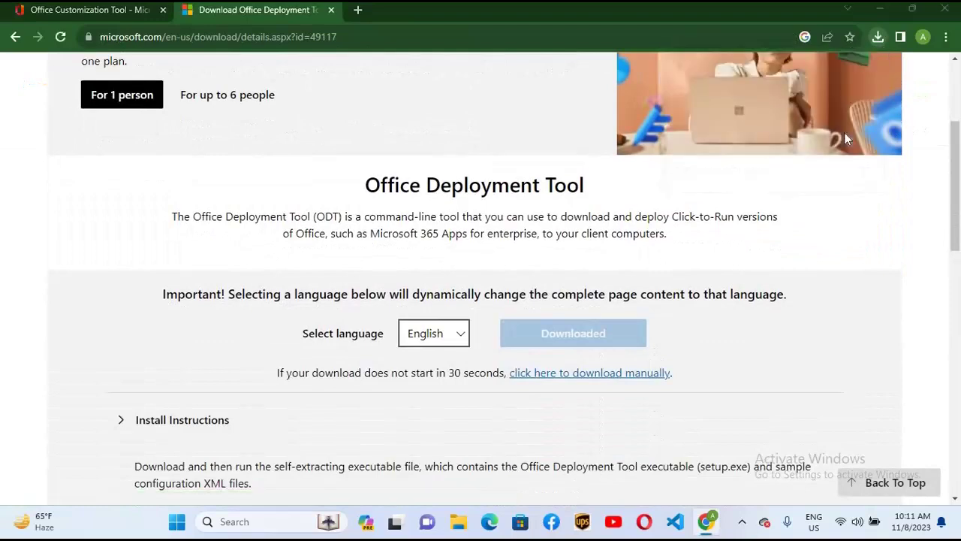
pyautogui.rightClick(702, 248)
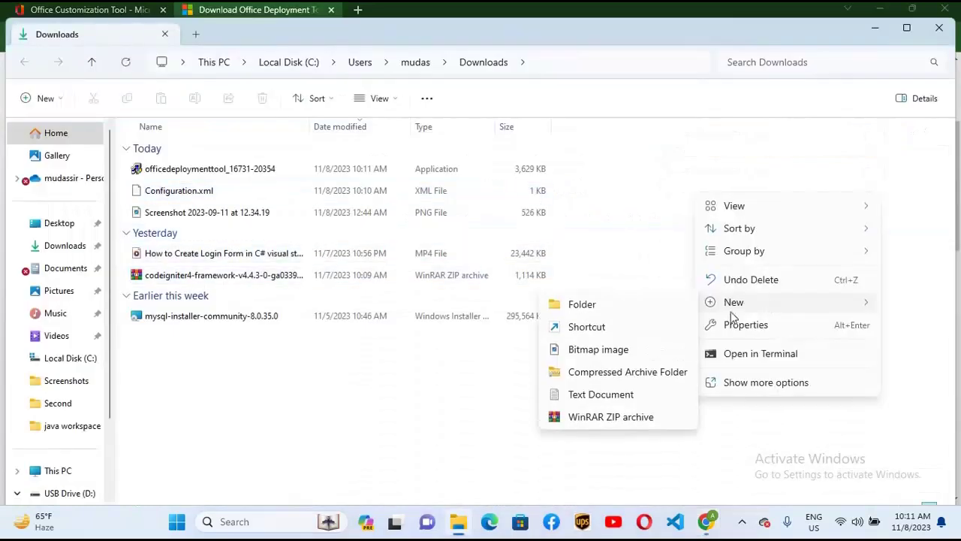
pyautogui.click(579, 363)
pyautogui.write('project 201')
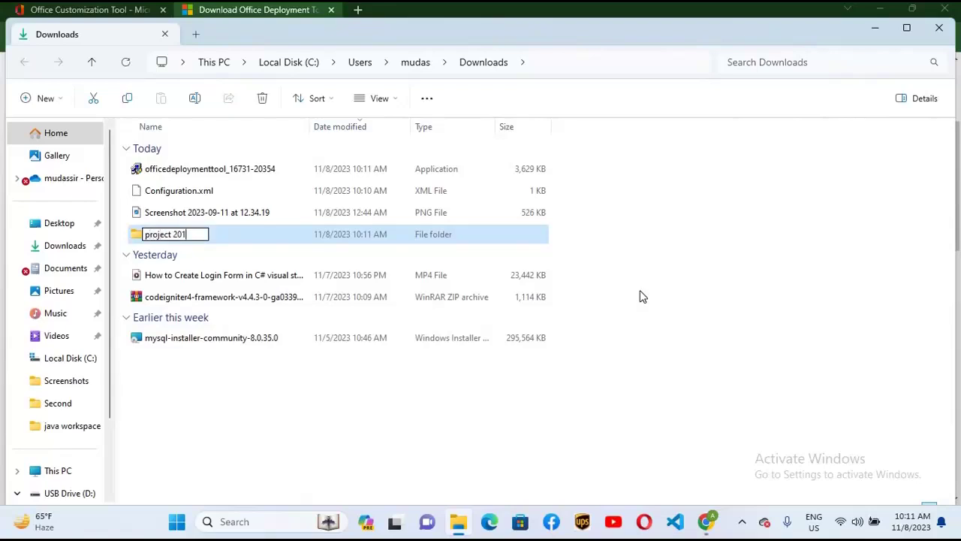
pyautogui.write('9')
pyautogui.click(178, 191)
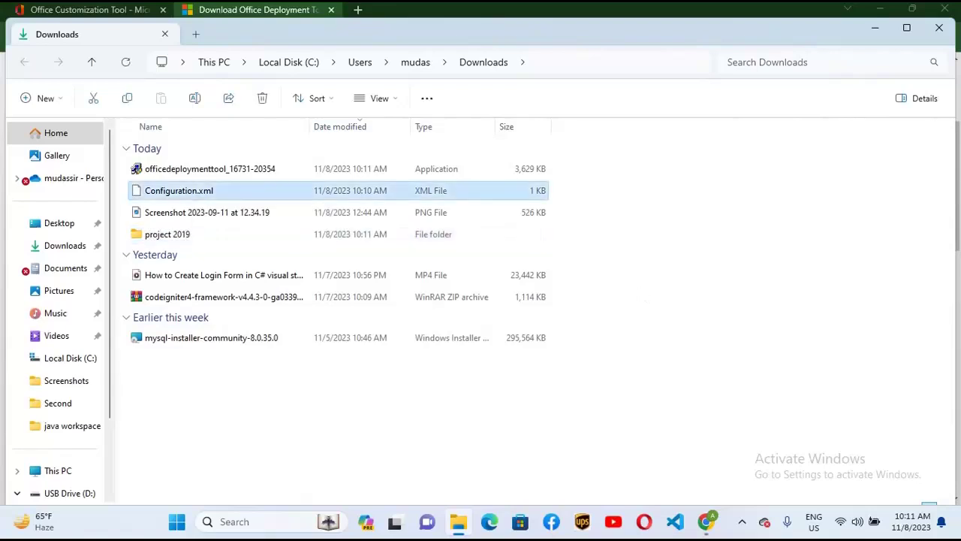
pyautogui.keyDown('ctrl'); pyautogui.click(210, 171); pyautogui.keyUp('ctrl')
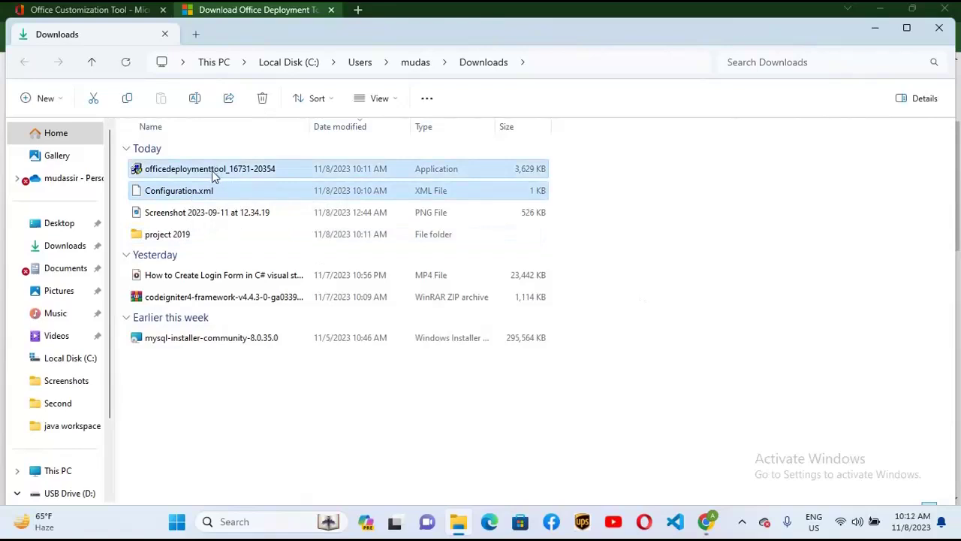
# - Paste Configuration.xml and the deployment tool into the project 2019 folder
pyautogui.click(102, 99)
pyautogui.click(173, 238)
pyautogui.doubleClick(174, 238)
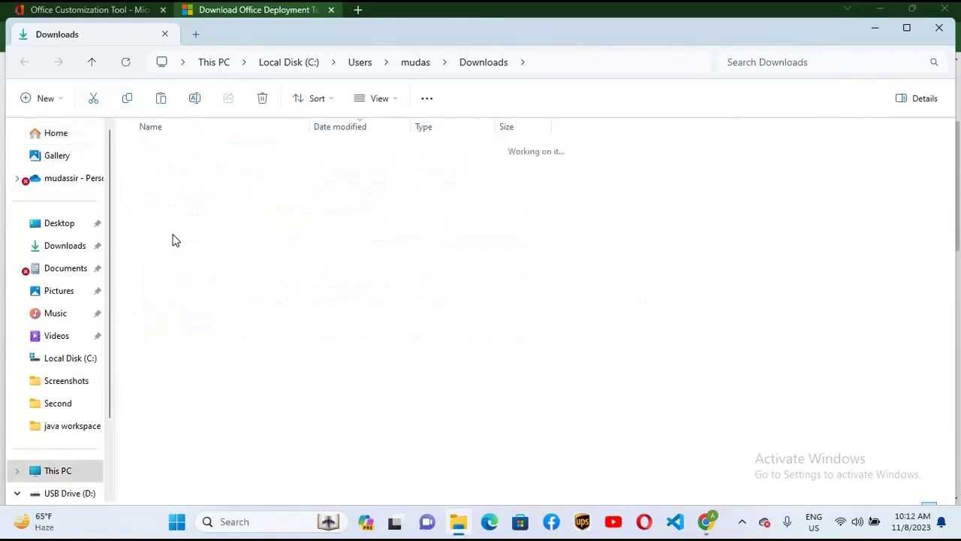
pyautogui.rightClick(182, 227)
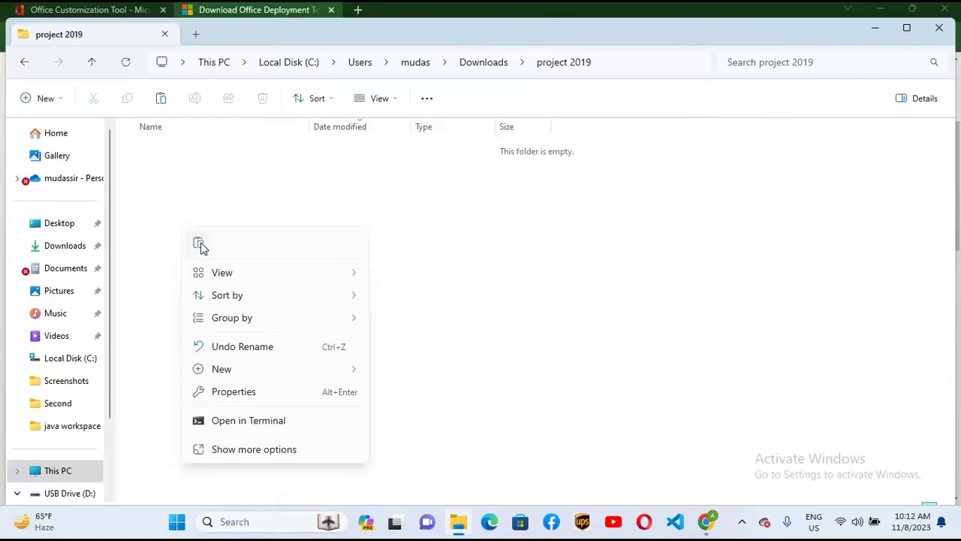
pyautogui.click(199, 245)
# - Run the deployment tool as administrator and extract its files into project 2019
pyautogui.click(212, 170)
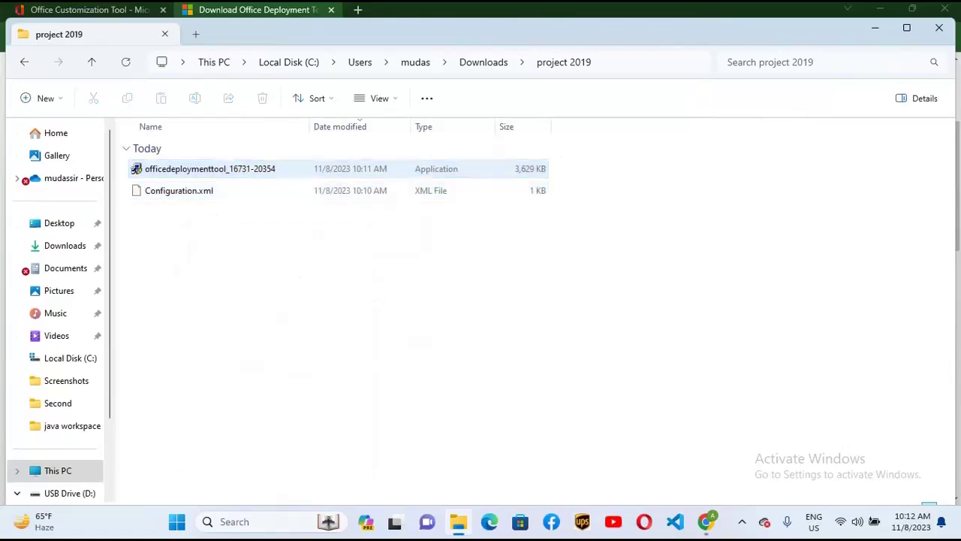
pyautogui.rightClick(213, 173)
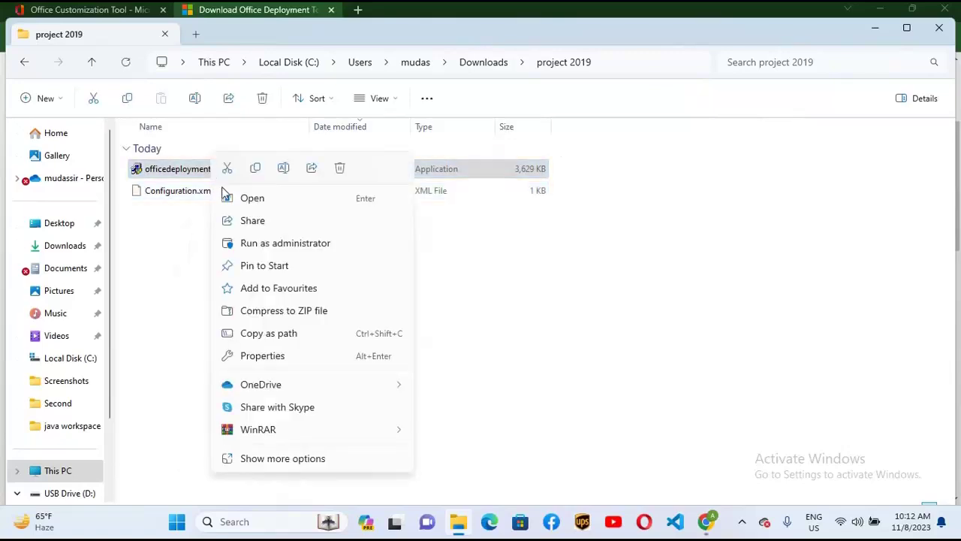
pyautogui.click(256, 248)
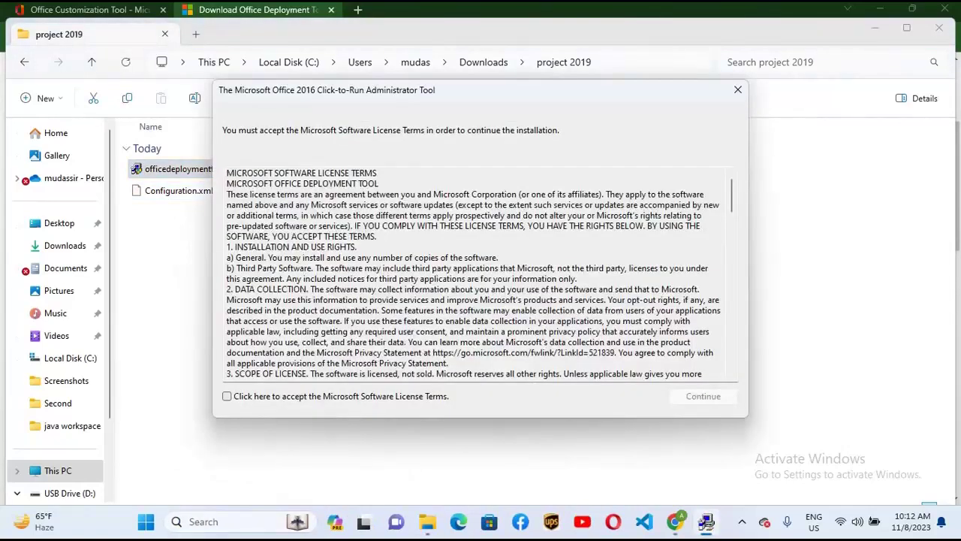
pyautogui.click(226, 396)
pyautogui.click(698, 399)
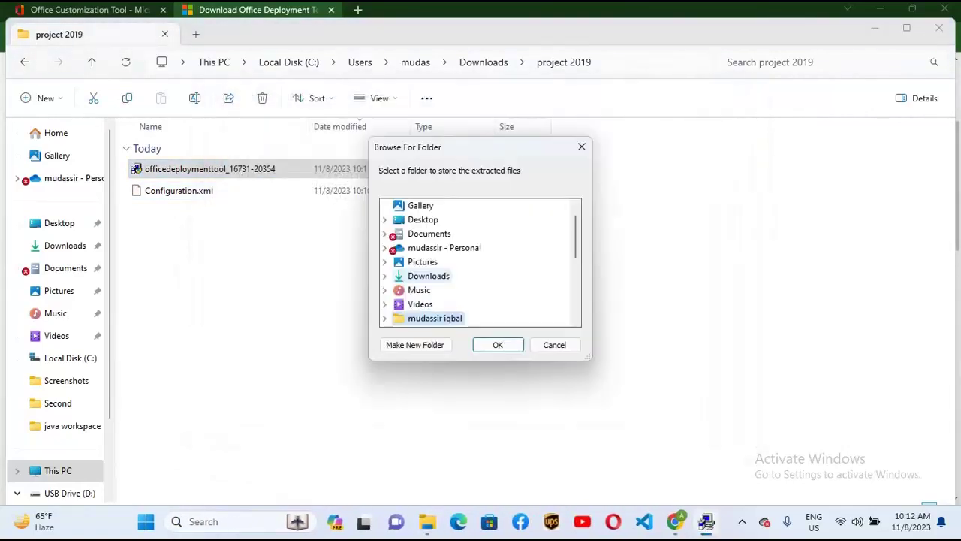
pyautogui.doubleClick(425, 276)
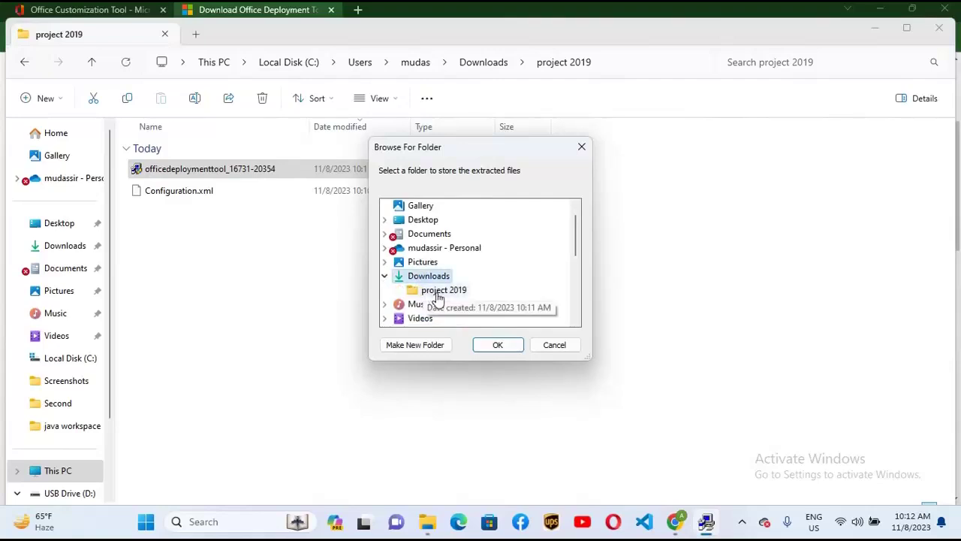
pyautogui.click(440, 291)
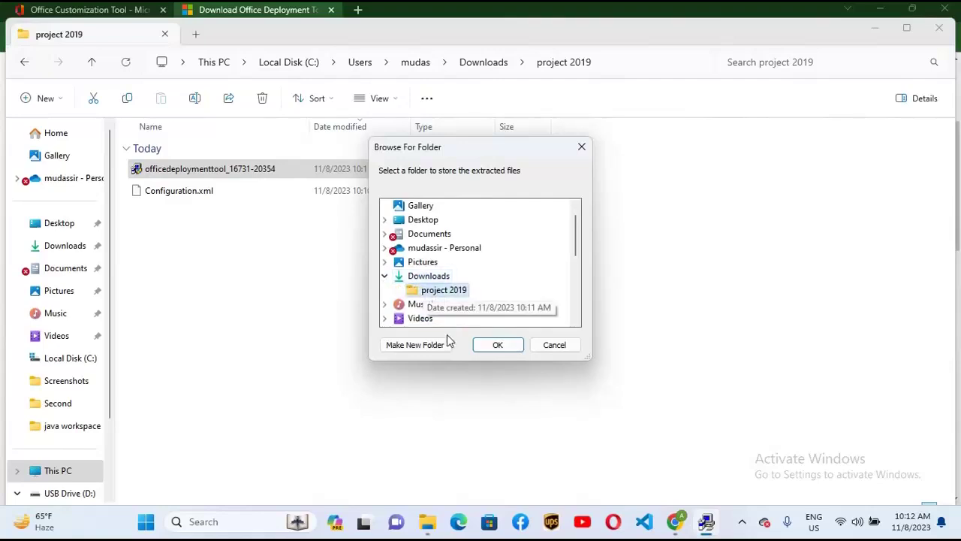
pyautogui.click(498, 345)
pyautogui.click(575, 303)
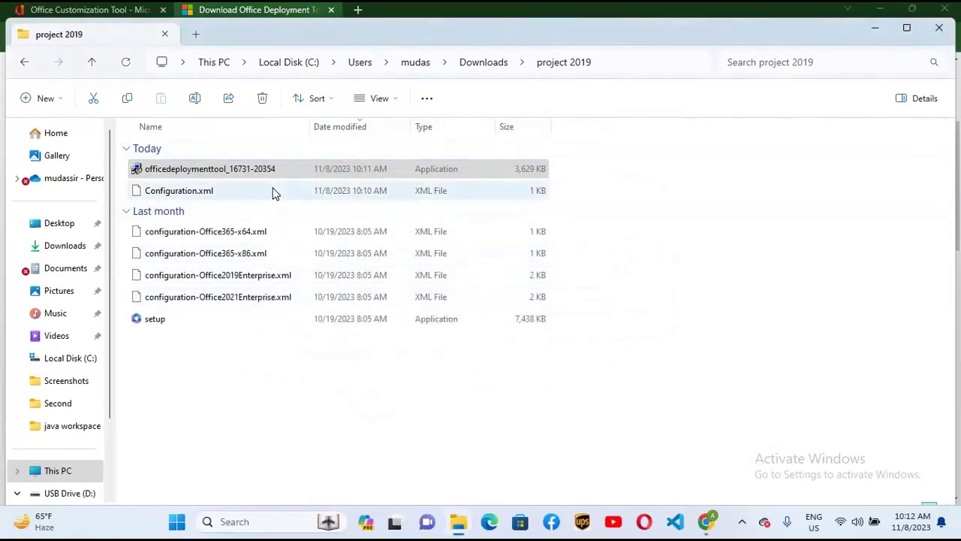
# - Move the project 2019 folder to the root of Local Disk (C:)
pyautogui.click(489, 64)
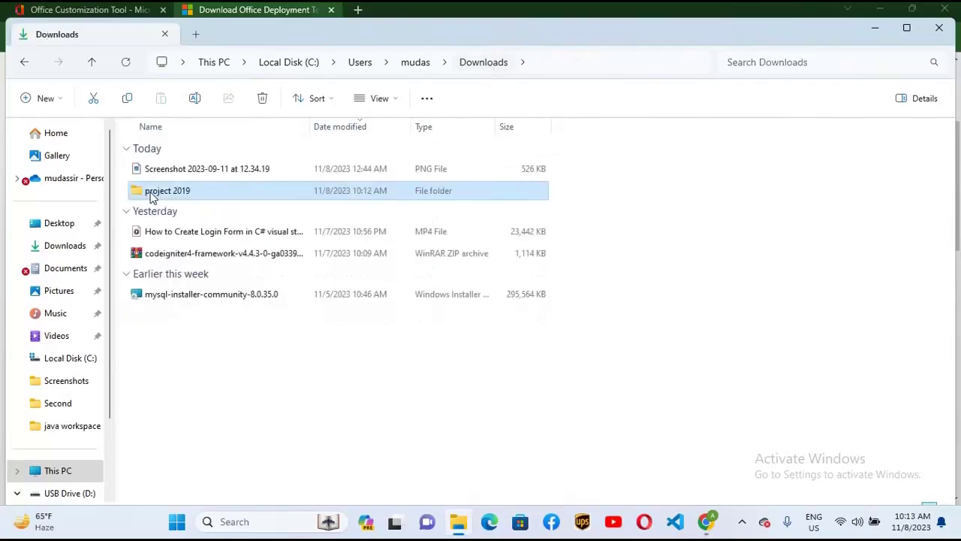
pyautogui.click(78, 361)
pyautogui.click(162, 406)
pyautogui.rightClick(162, 406)
pyautogui.click(176, 421)
# - Launch Command Prompt as administrator and start typing cd c:\project 2019
pyautogui.click(245, 524)
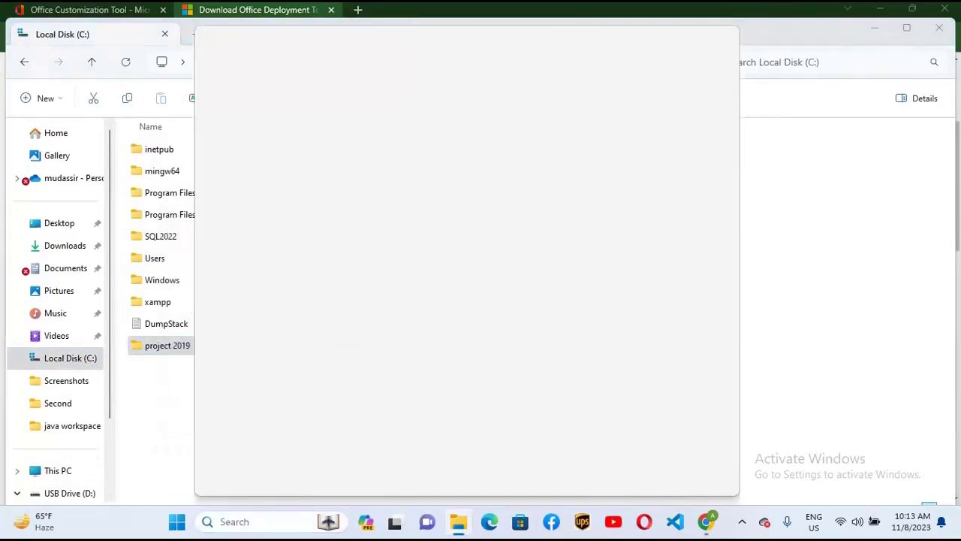
pyautogui.write('cmd')
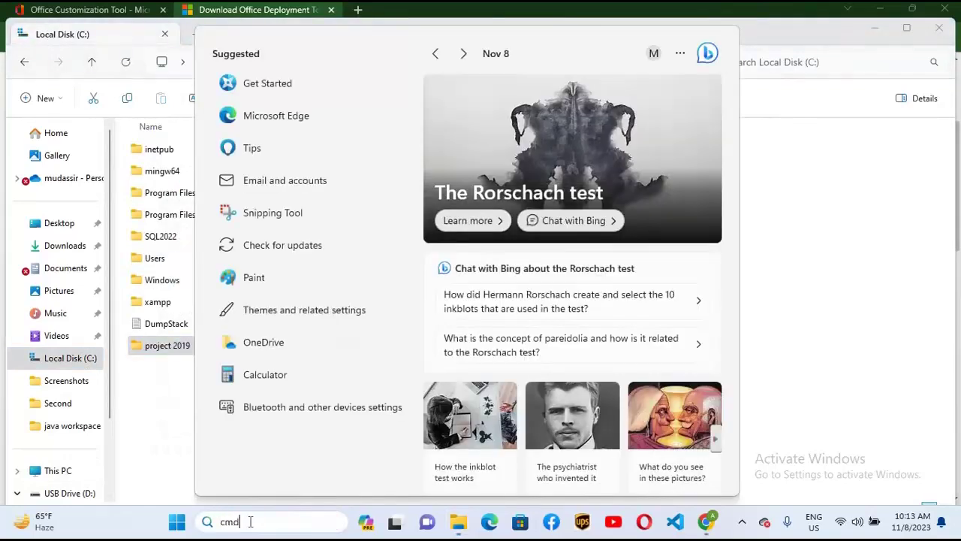
pyautogui.rightClick(570, 127)
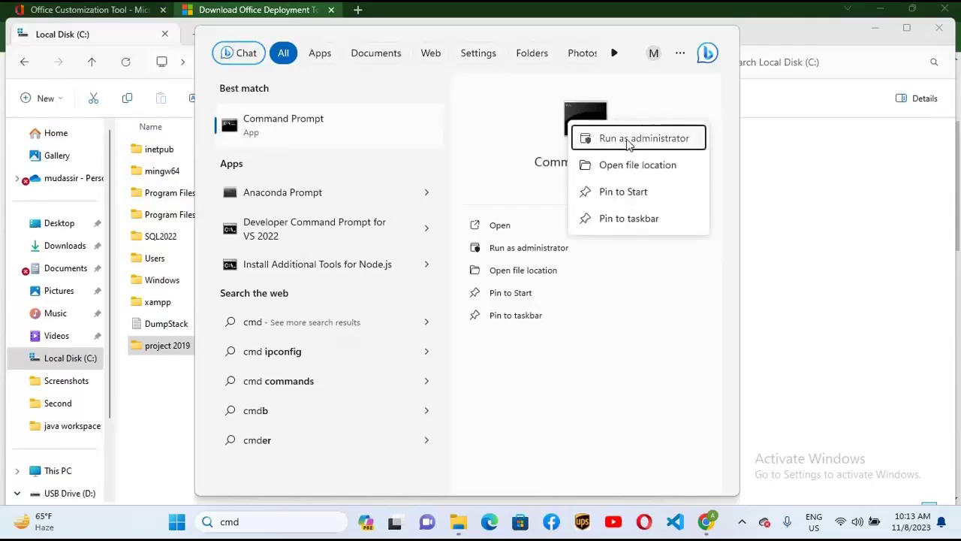
pyautogui.click(616, 77)
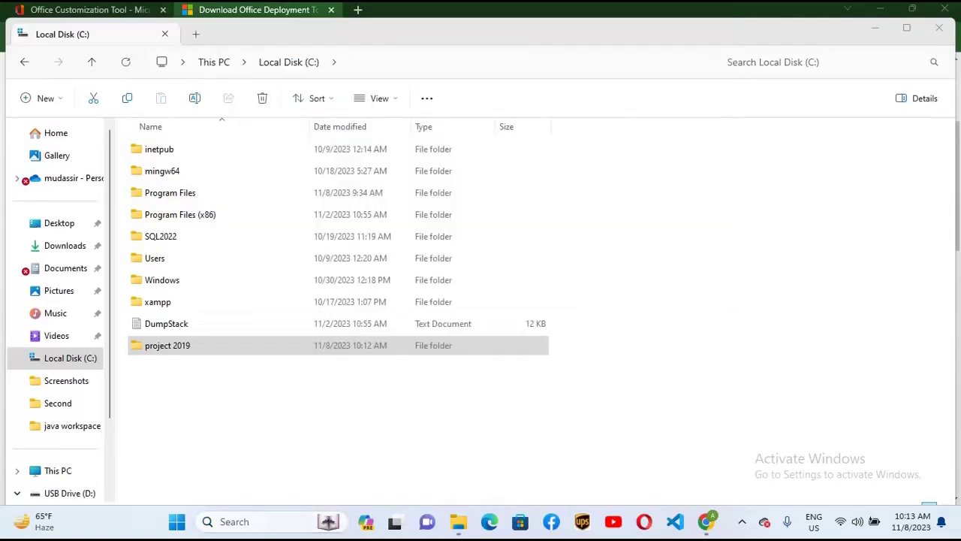
pyautogui.write('cd c')
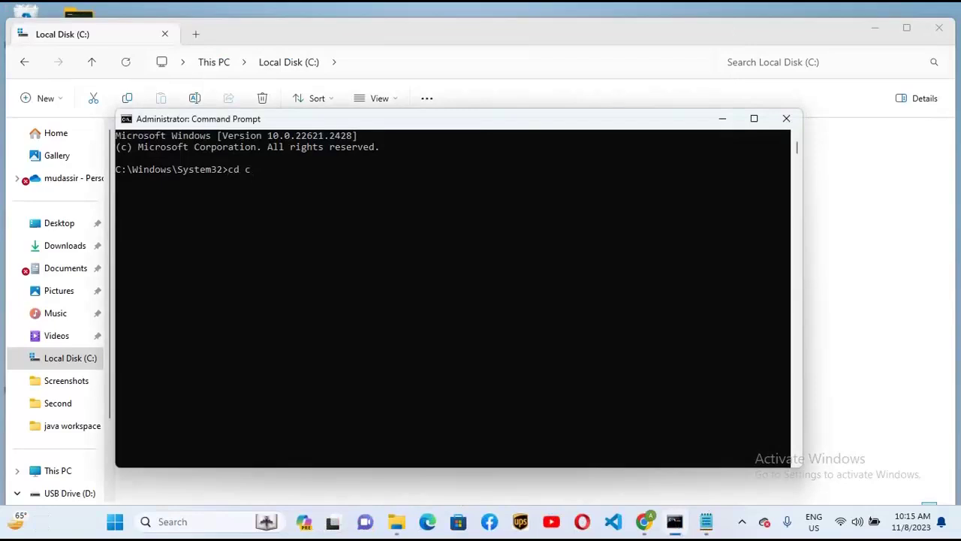
pyautogui.write(':\\pr')
pyautogui.write('oject 2019')
# - From C:\project 2019, run setup /configure configuration.xml until Project finishes installing
pyautogui.press('Return')
pyautogui.write('setup /con')
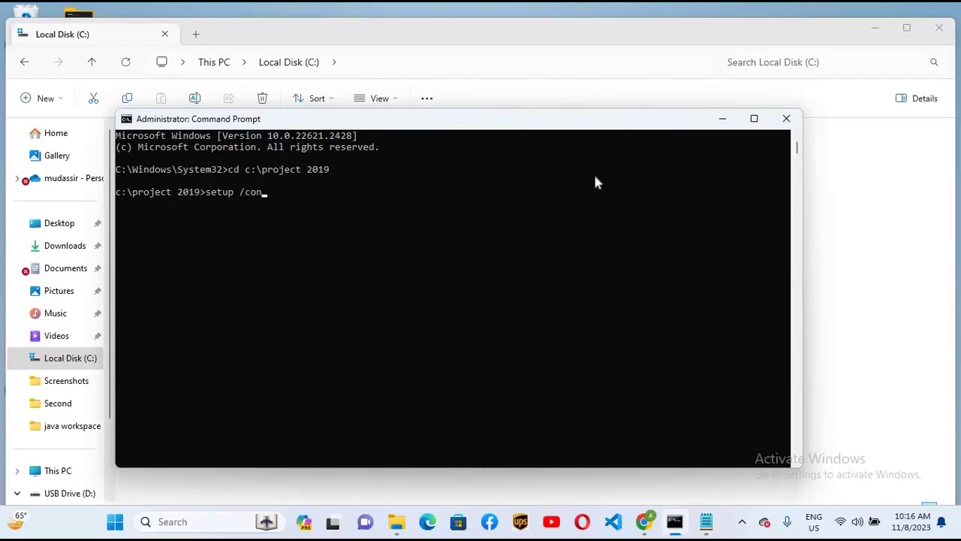
pyautogui.write('figure cong')
pyautogui.write('figuration.xml')
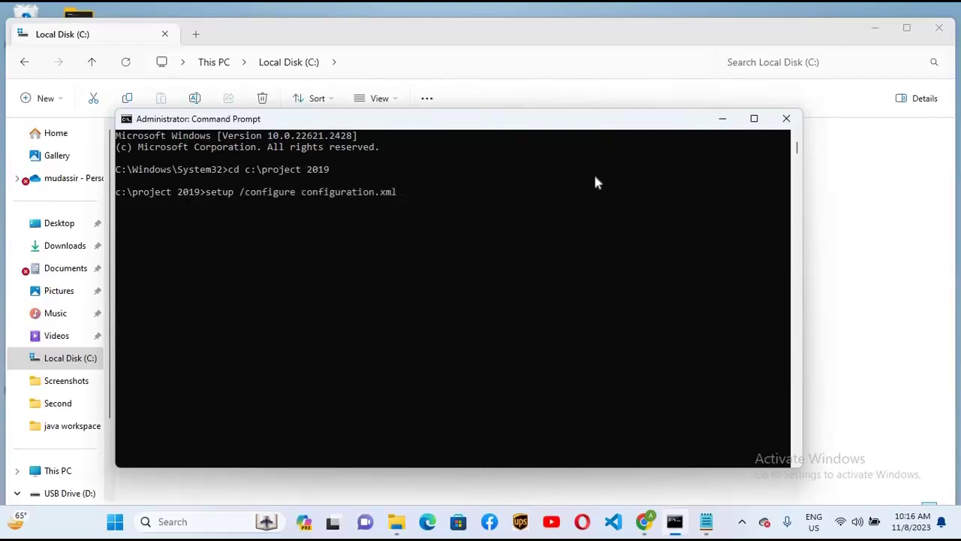
pyautogui.press('Return')
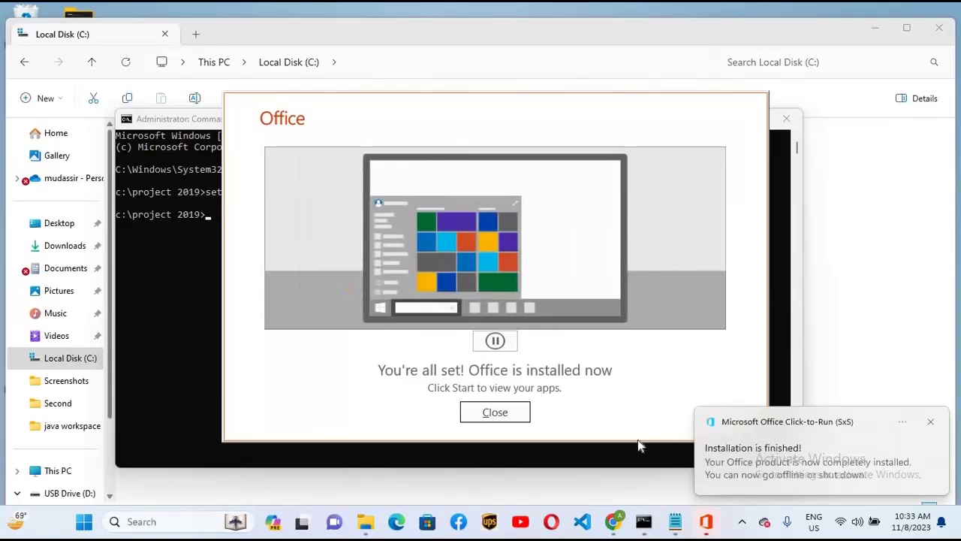
# - Close the installer and Command Prompt, then launch Project via Windows search and choose Blank Project
pyautogui.click(481, 420)
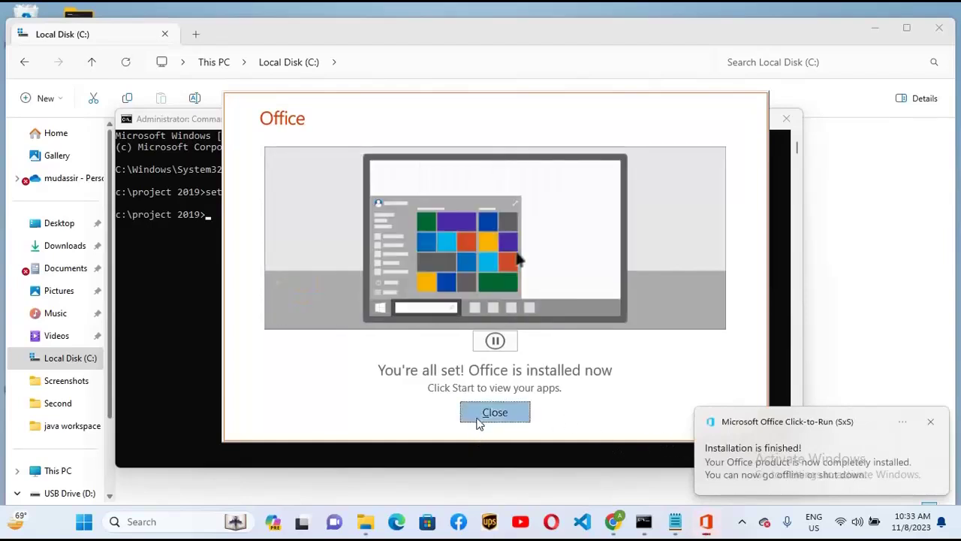
pyautogui.click(794, 119)
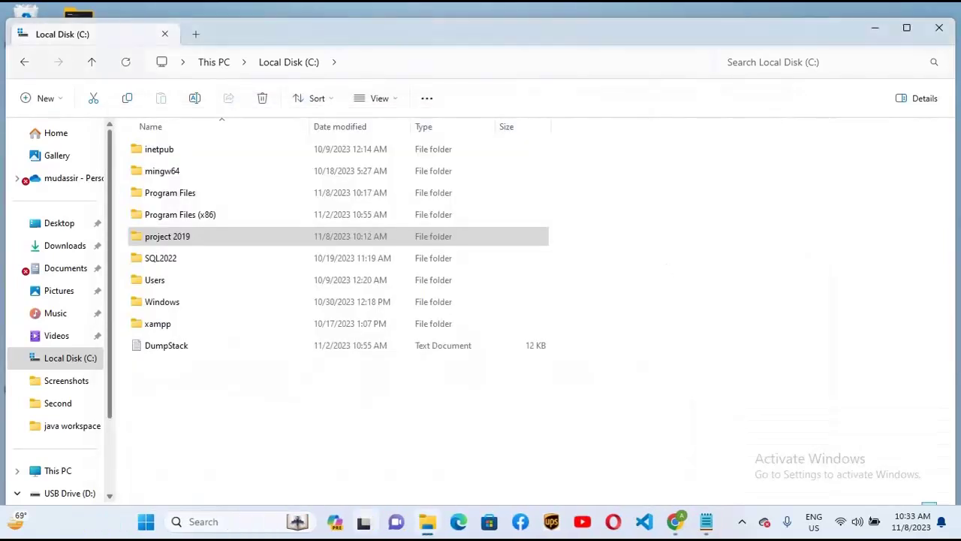
pyautogui.click(235, 523)
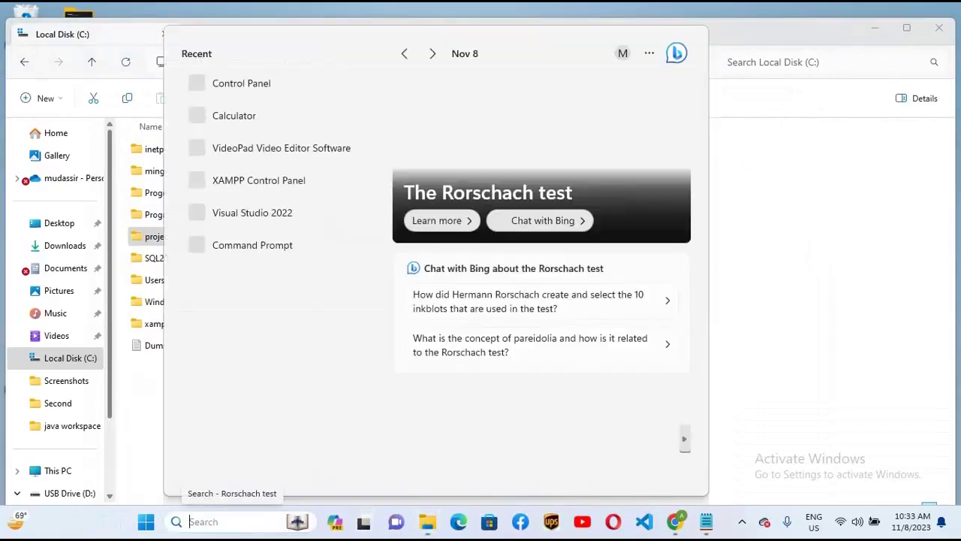
pyautogui.write('project')
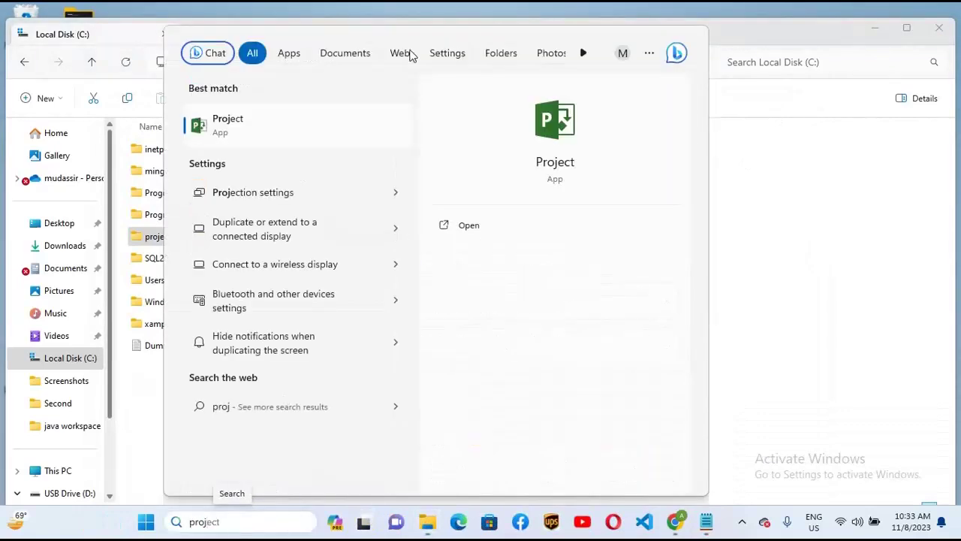
pyautogui.click(556, 124)
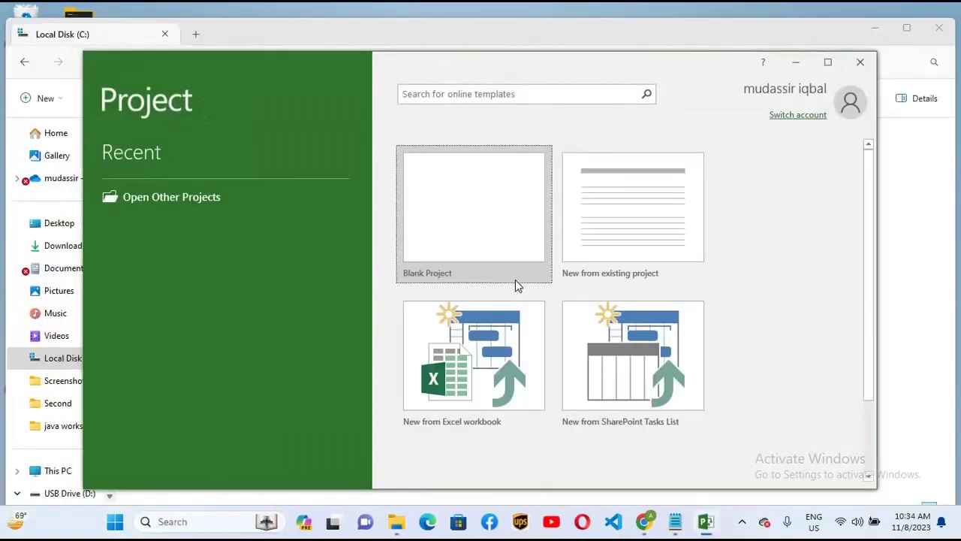
pyautogui.click(503, 219)
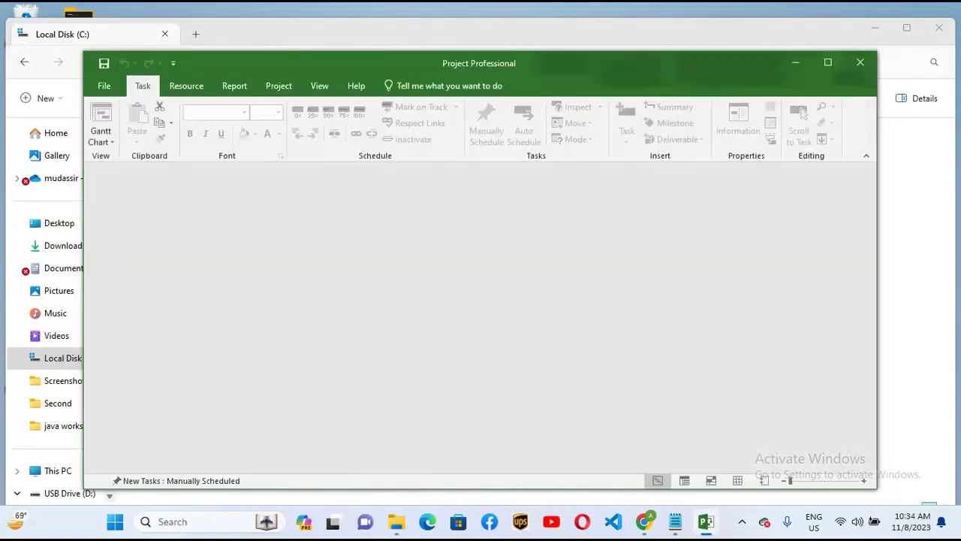
# - Open Project1 as an empty project in Gantt Chart view
pyautogui.click(828, 62)
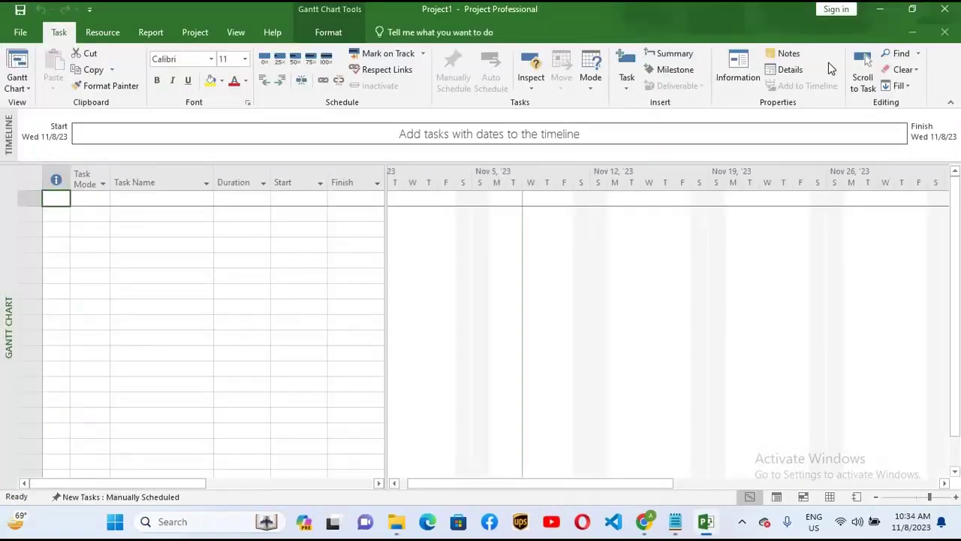